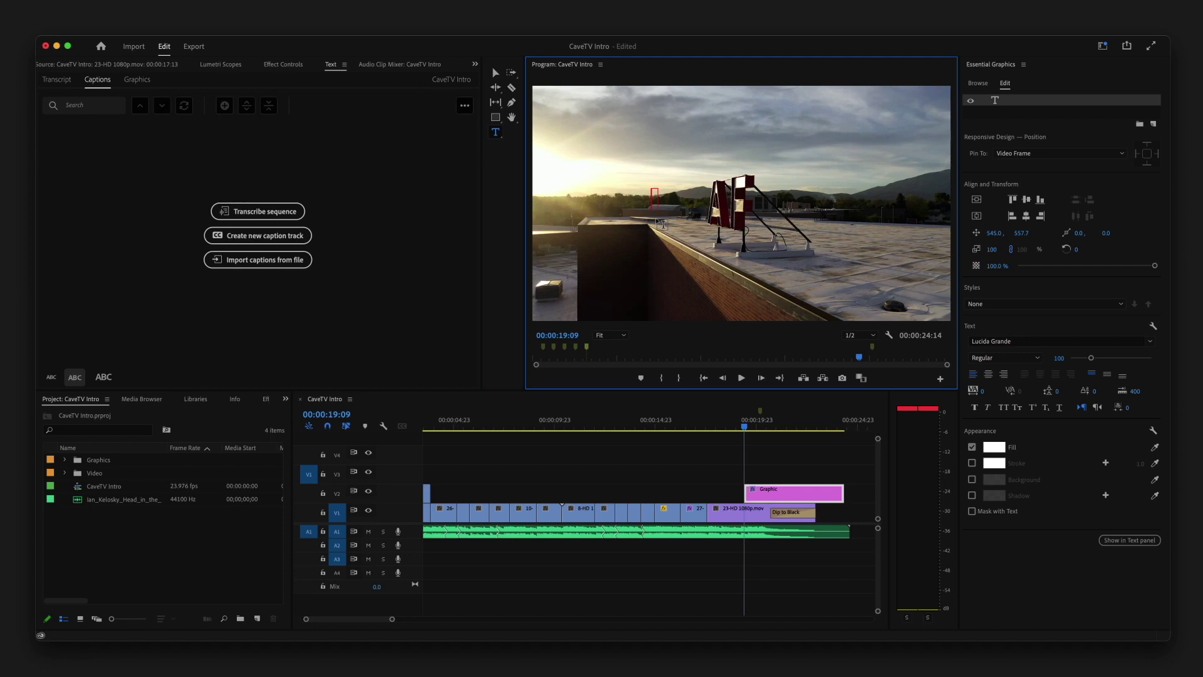
Enter "THIS IS A TITLE" as the graphic's text and briefly play it over the rooftop footage
type("THIS IS A")
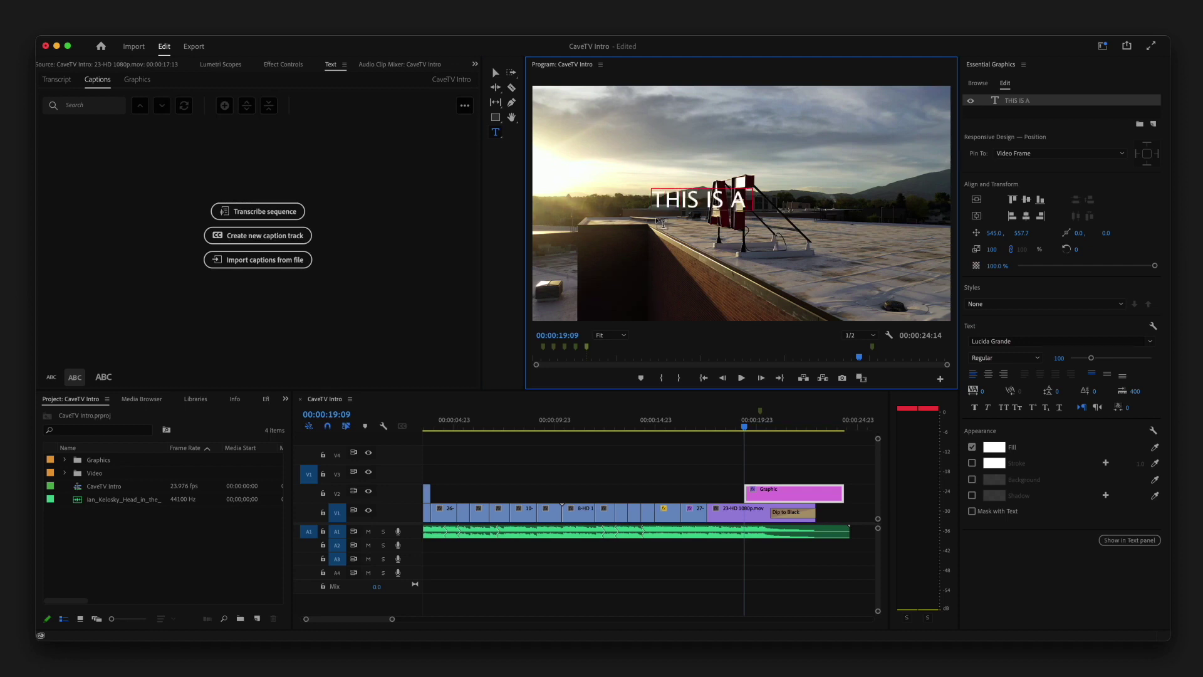
type(" TITLE")
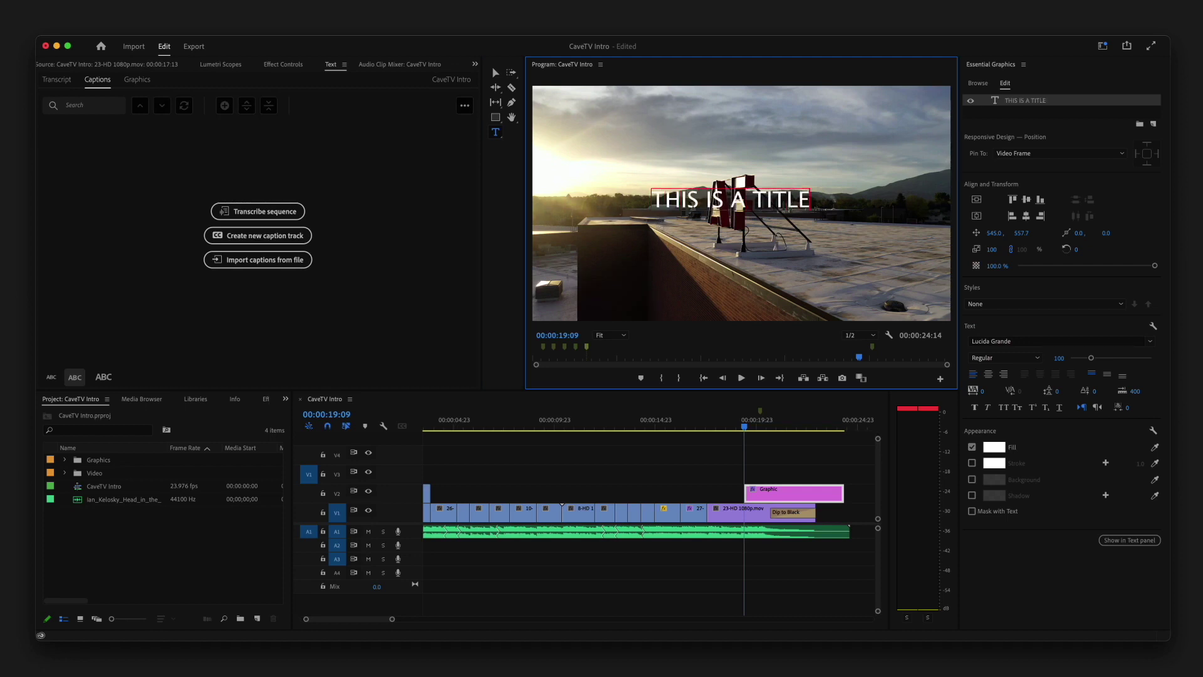
key("Right")
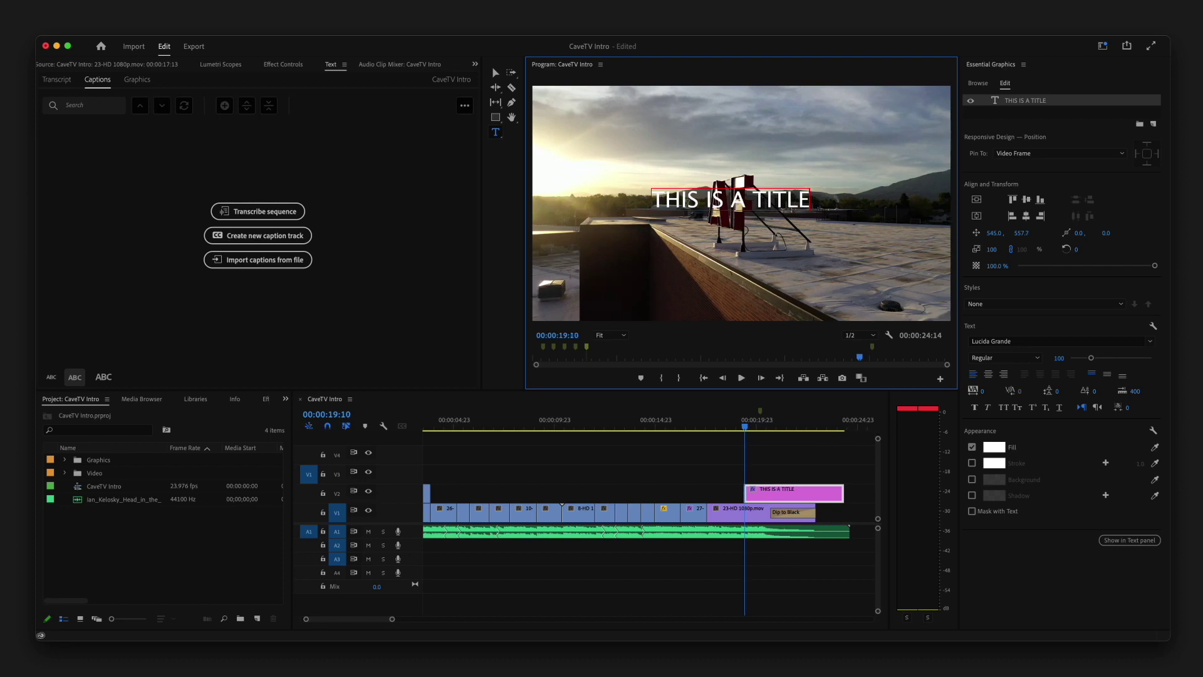
key("space")
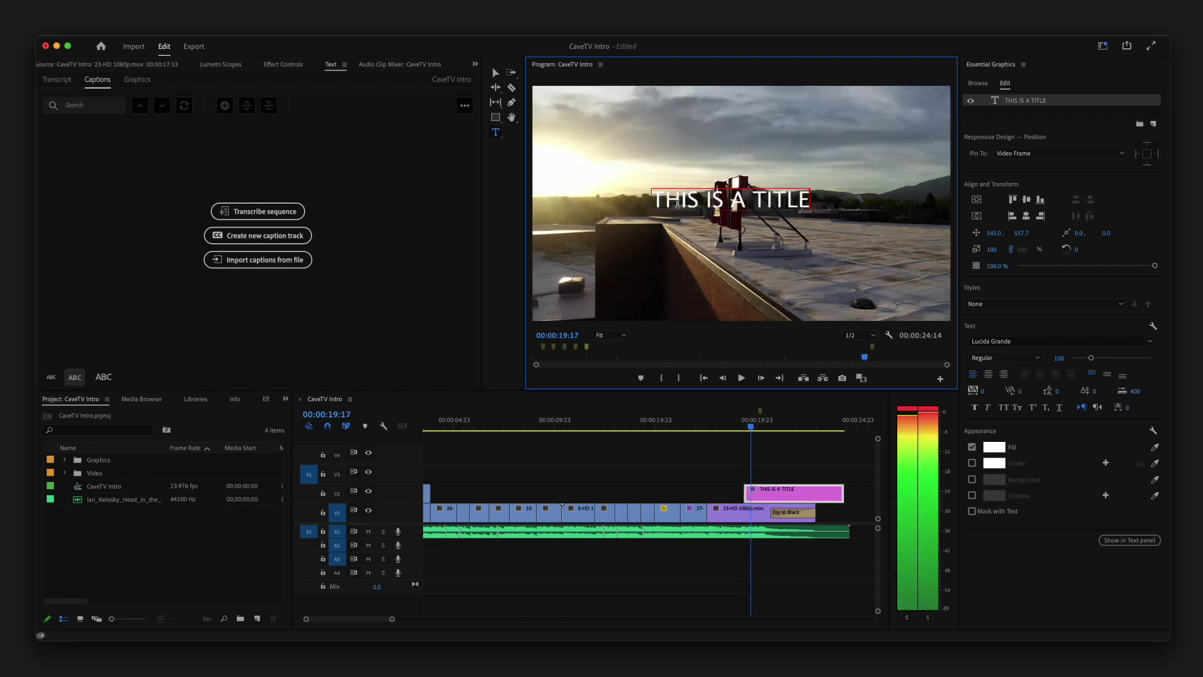
Reposition the title with the Selection tool and centre it vertically and horizontally in the video frame
left_click(495, 73)
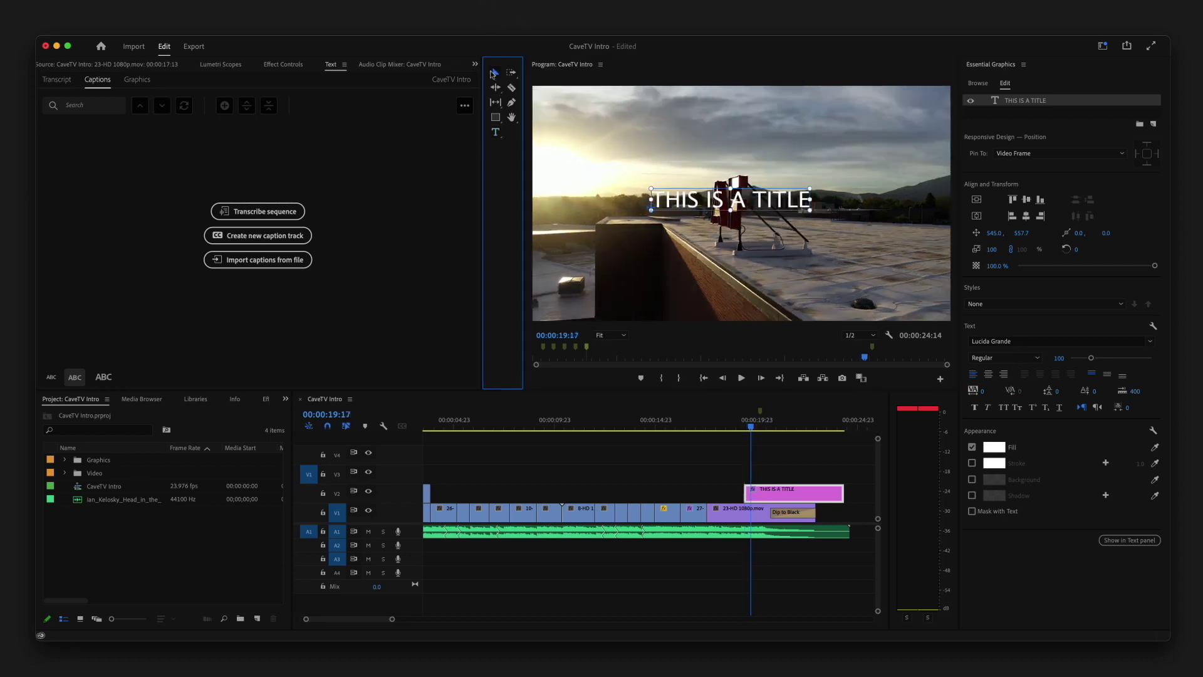
mouse_move(692, 202)
left_mouse_down()
mouse_move(697, 250)
mouse_move(707, 196)
mouse_move(697, 245)
mouse_move(703, 212)
left_mouse_up()
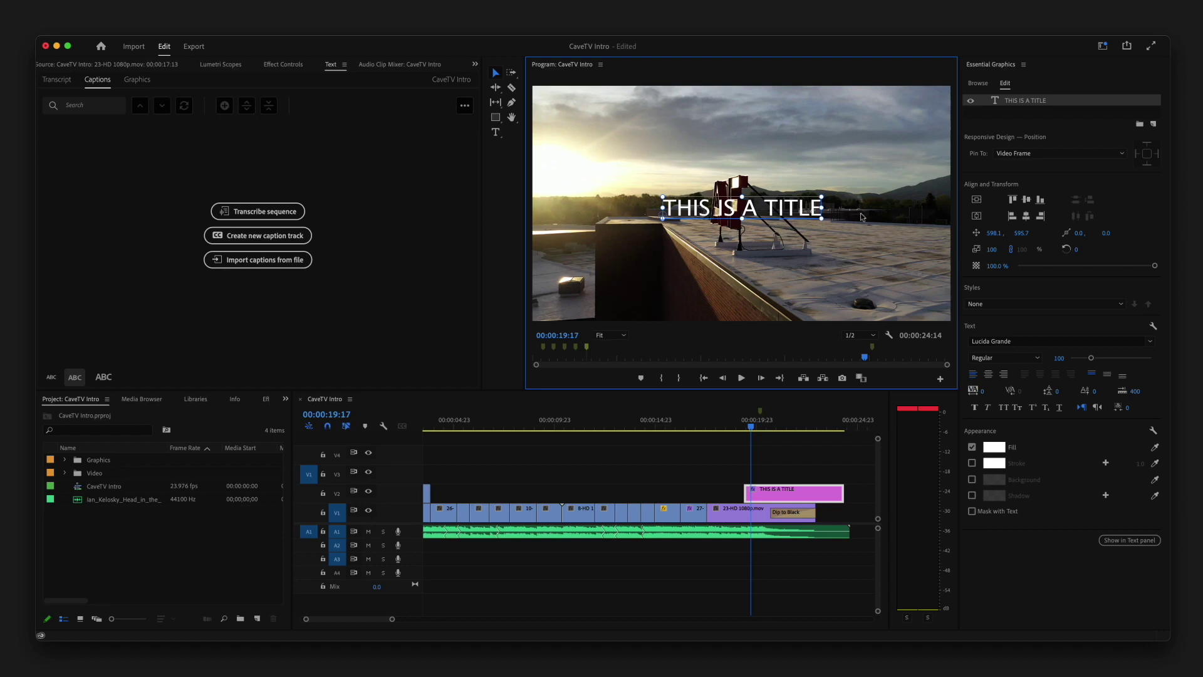
left_click(977, 202)
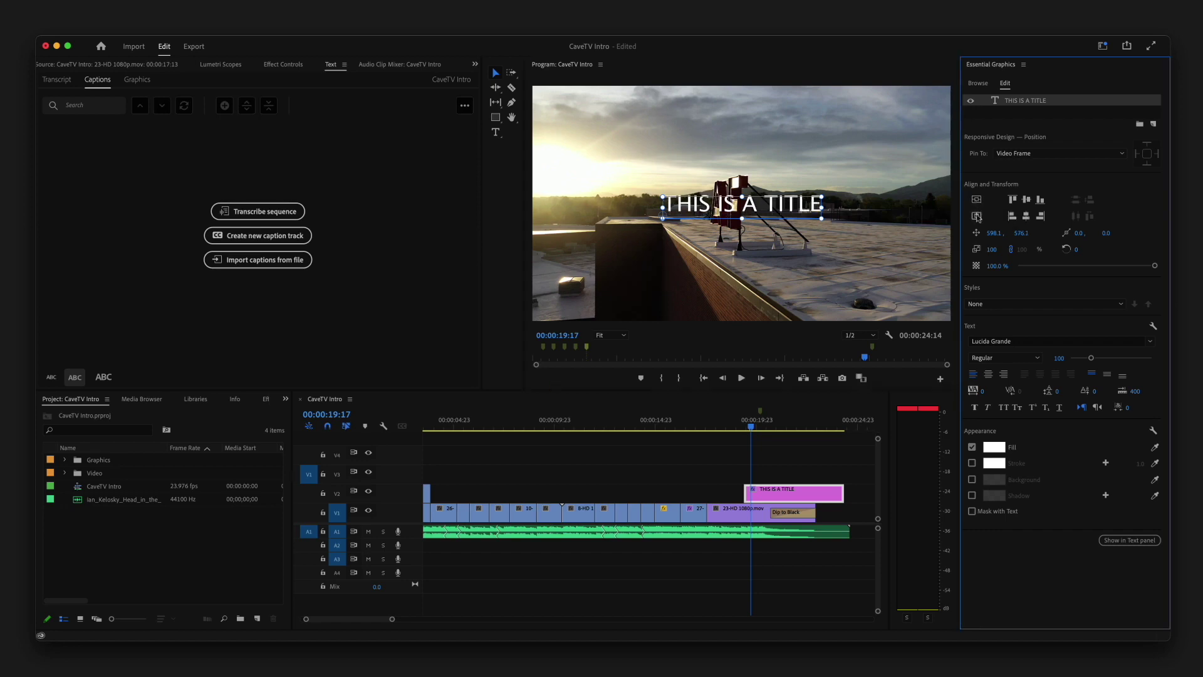
left_click(977, 216)
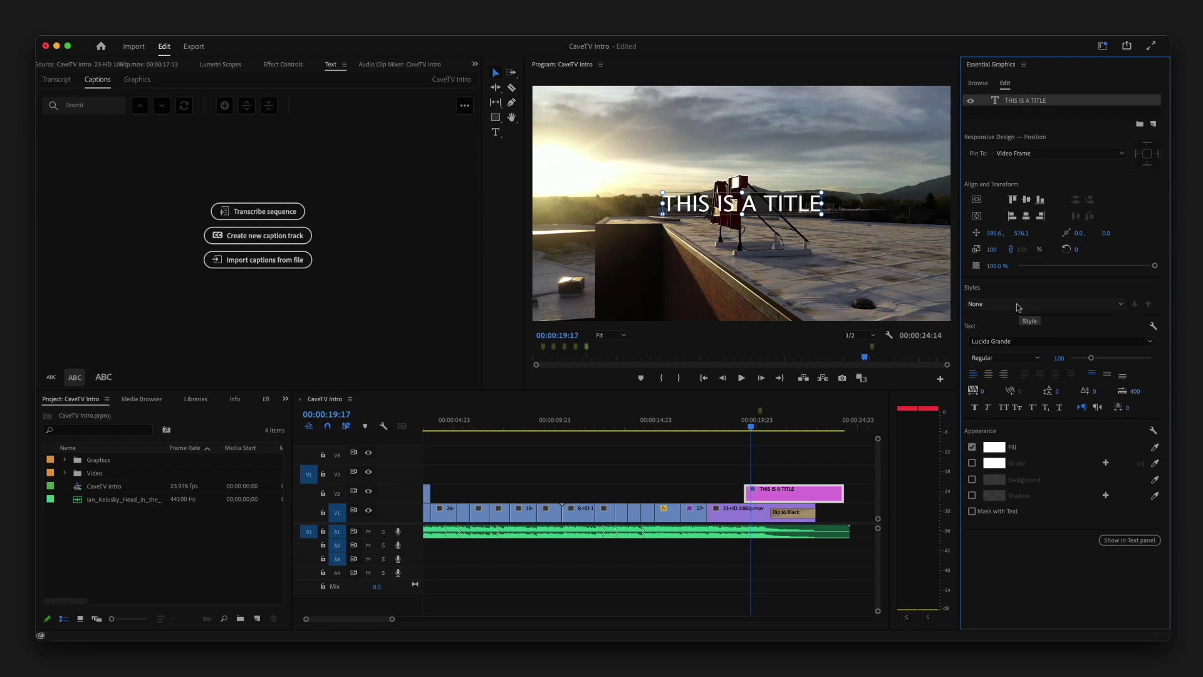
Format the title in Bison Bold Italic, size 180, with centred text alignment, and centre it in the frame again
left_click(1011, 342)
type("Bison")
key("Return")
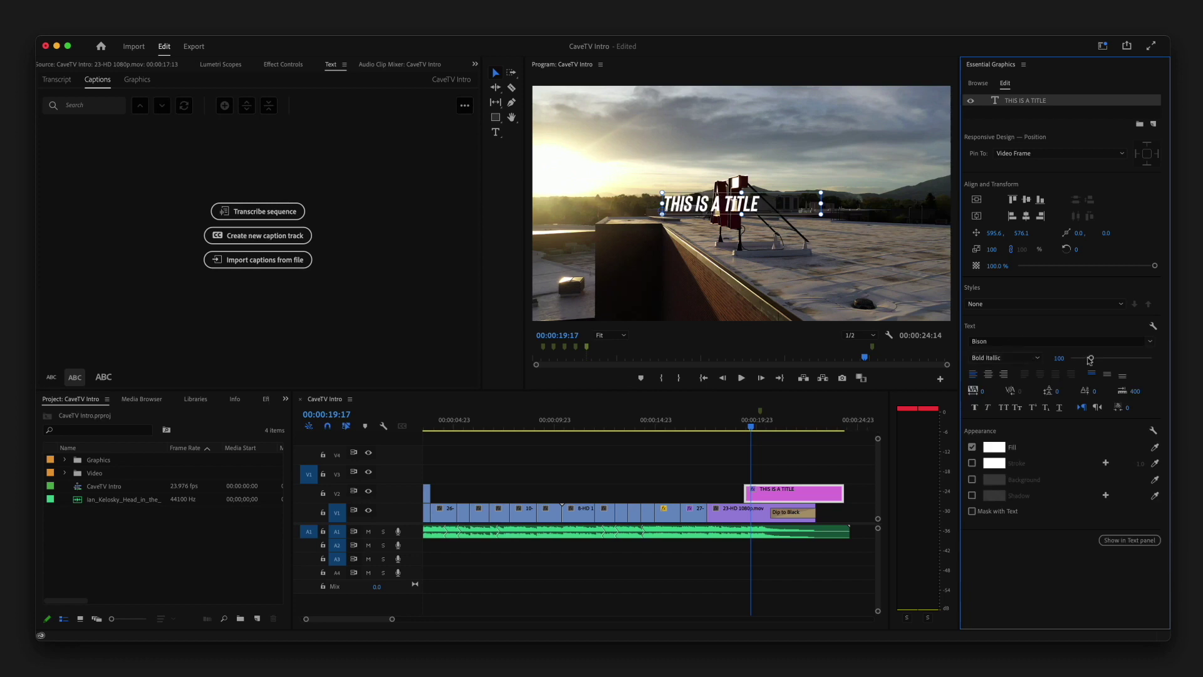
left_click_drag(1091, 358, 1108, 358)
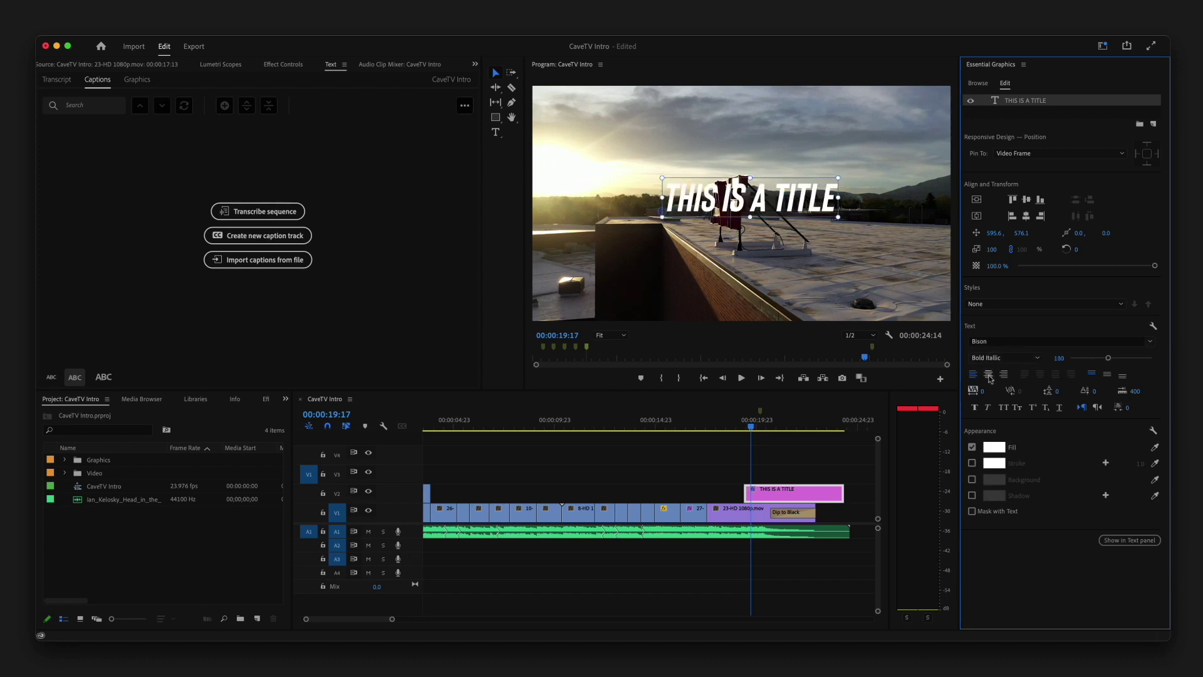
left_click(989, 375)
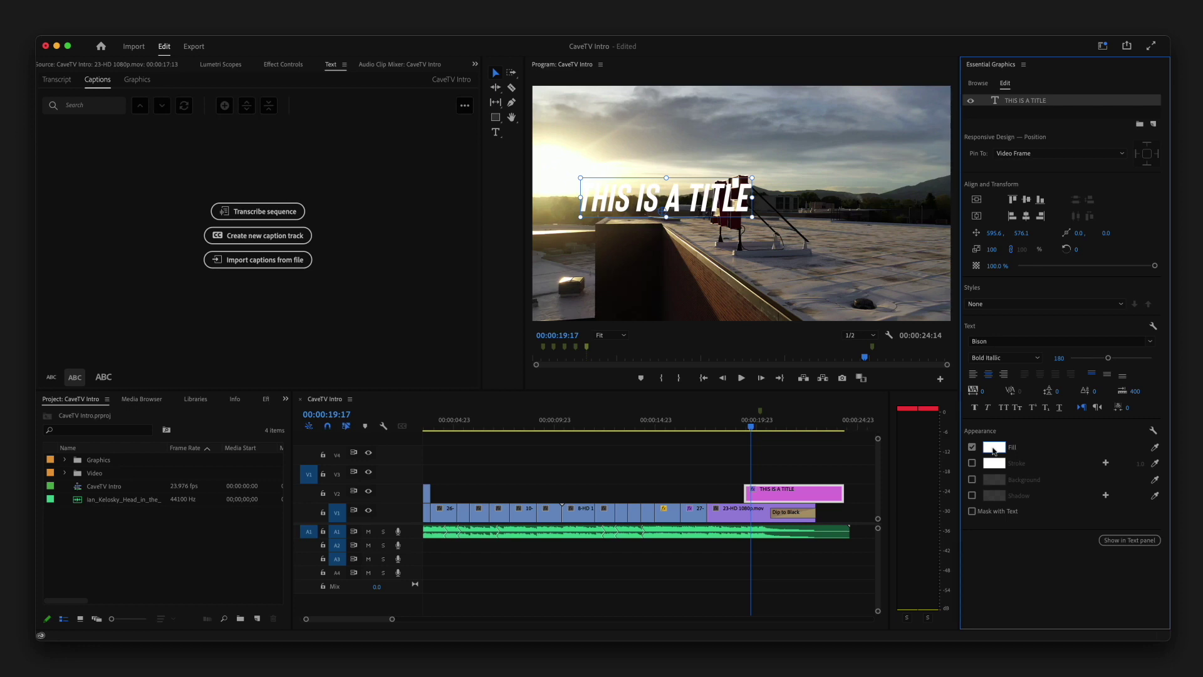
left_click(977, 216)
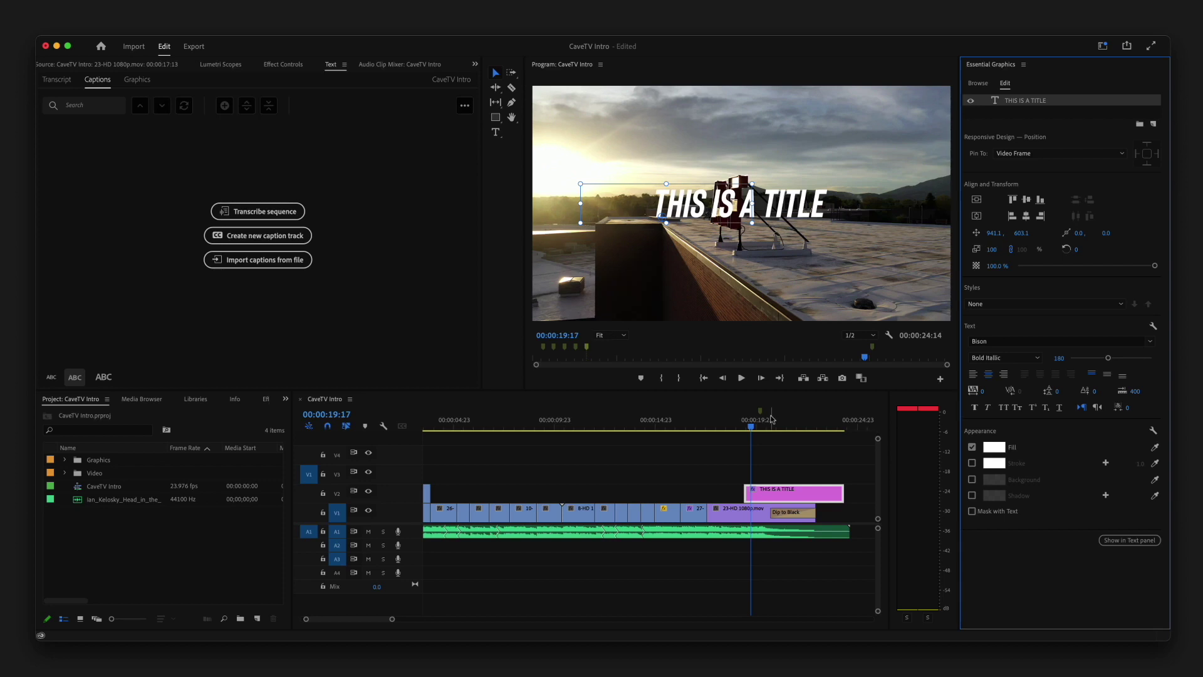
Move the title clip on V2 so it starts where the last video clip ends, and show the frame at 00:00:24:05
scroll(765, 441, "right", 5)
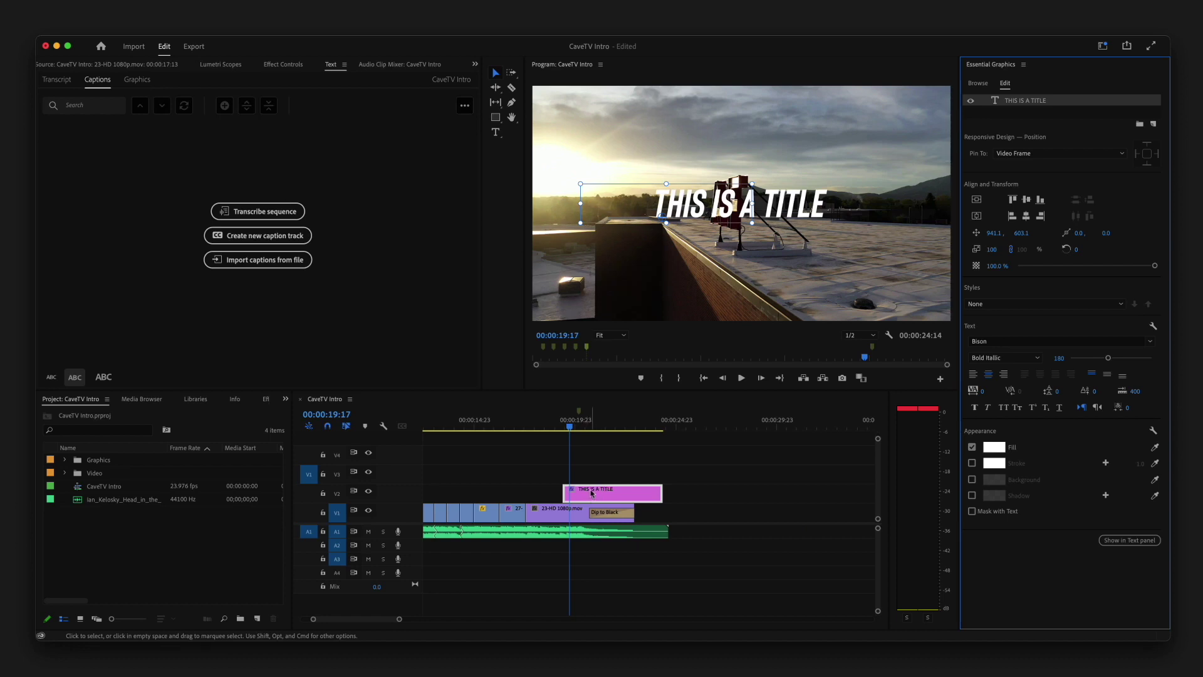
left_click_drag(591, 493, 573, 494)
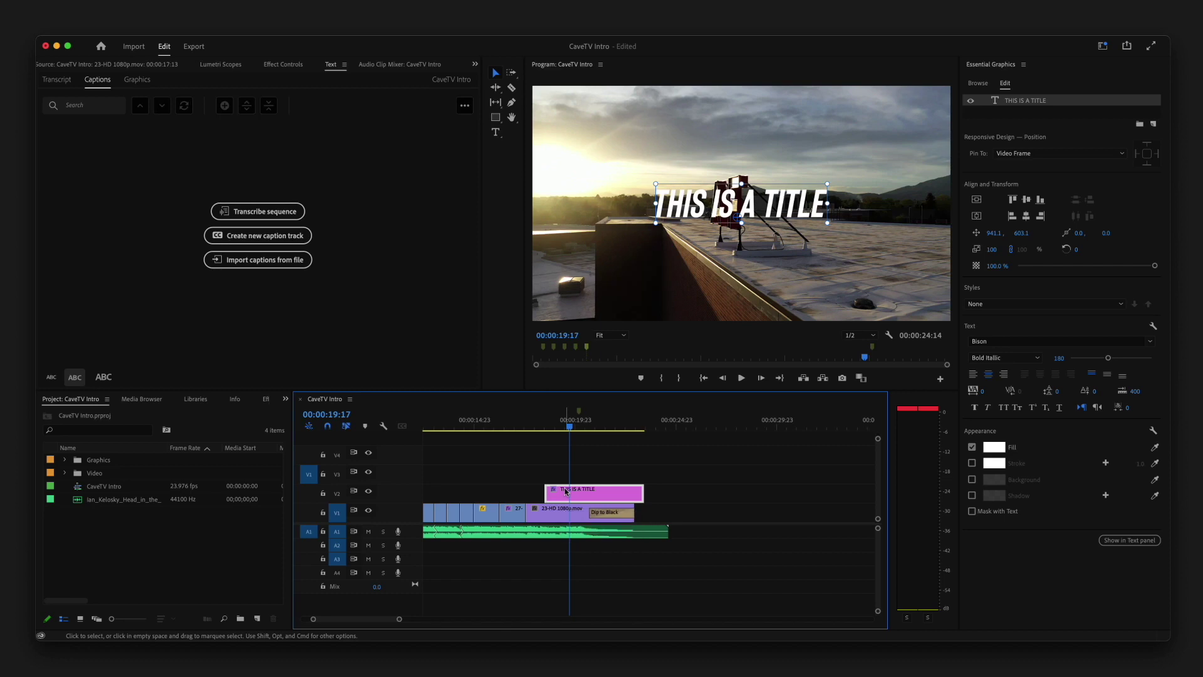
left_click_drag(566, 492, 666, 495)
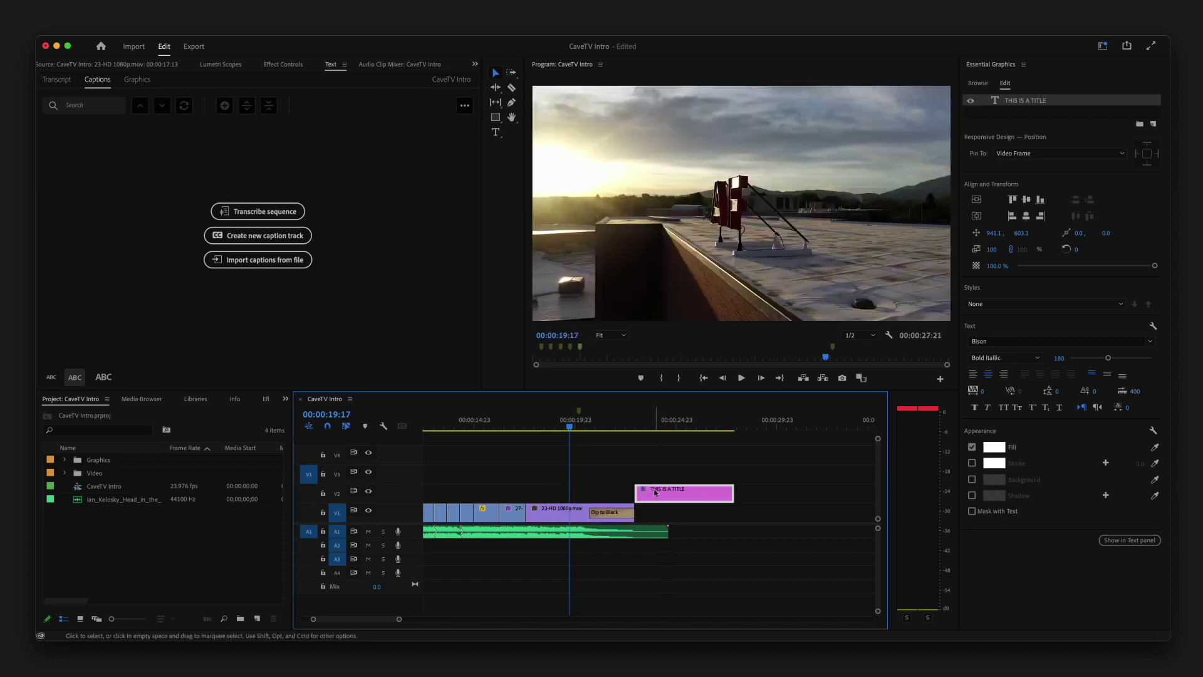
left_click(660, 426)
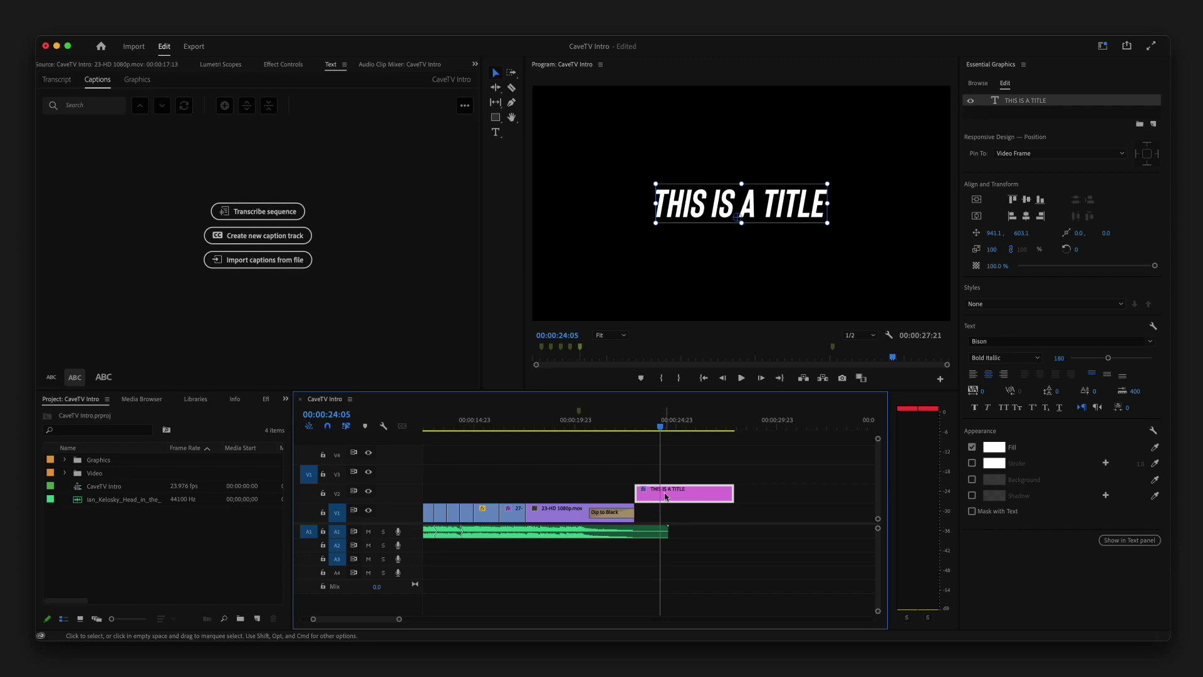
Draw a rectangle covering the whole frame in the title graphic, centre it, and fill it with dark red A50A0A
left_click(495, 118)
mouse_move(533, 86)
left_mouse_down()
mouse_move(566, 211)
mouse_move(950, 325)
left_mouse_up()
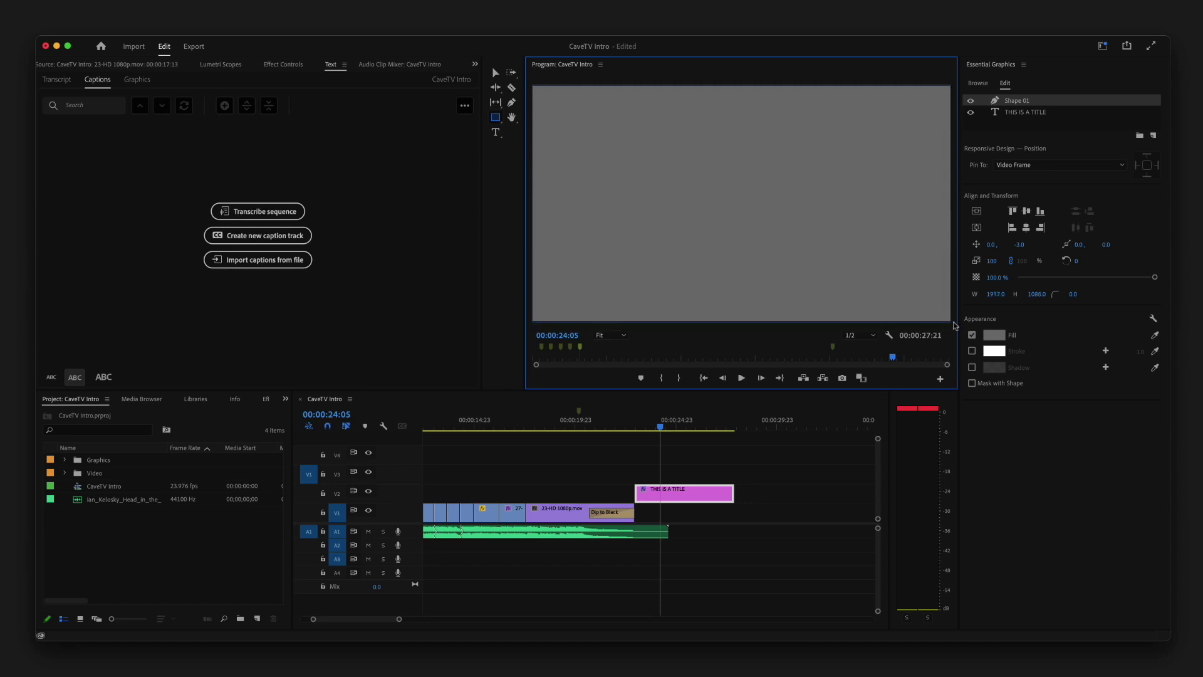
left_click(994, 339)
left_click_drag(601, 386, 602, 370)
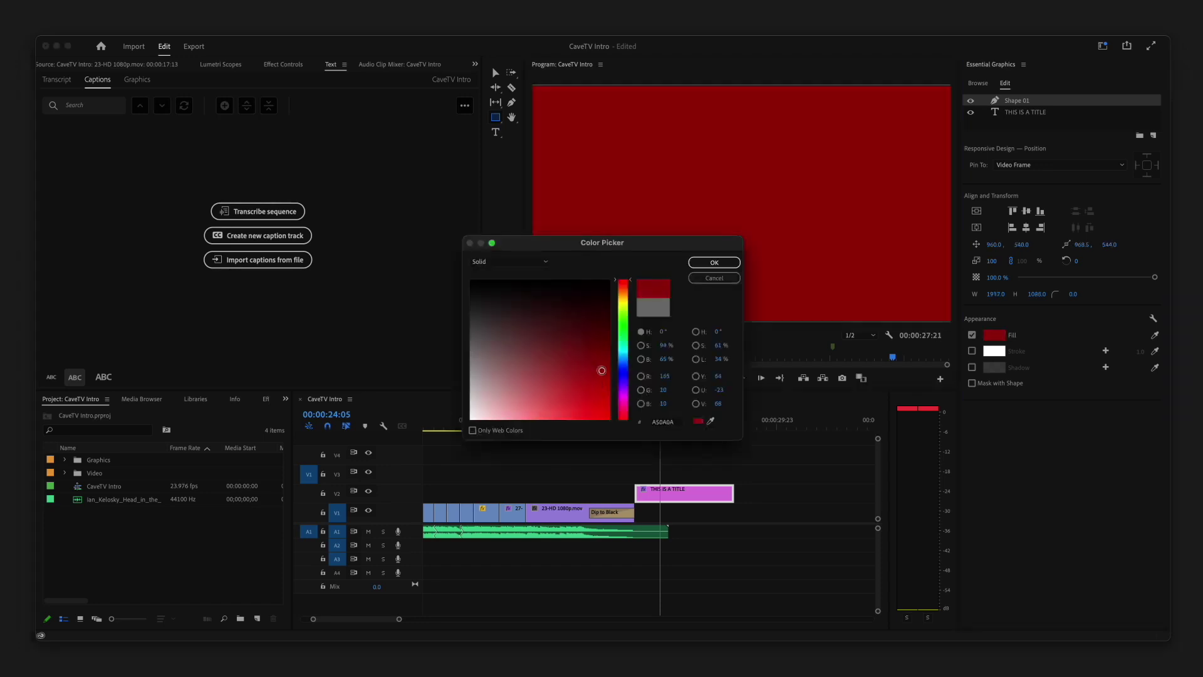
left_click(709, 262)
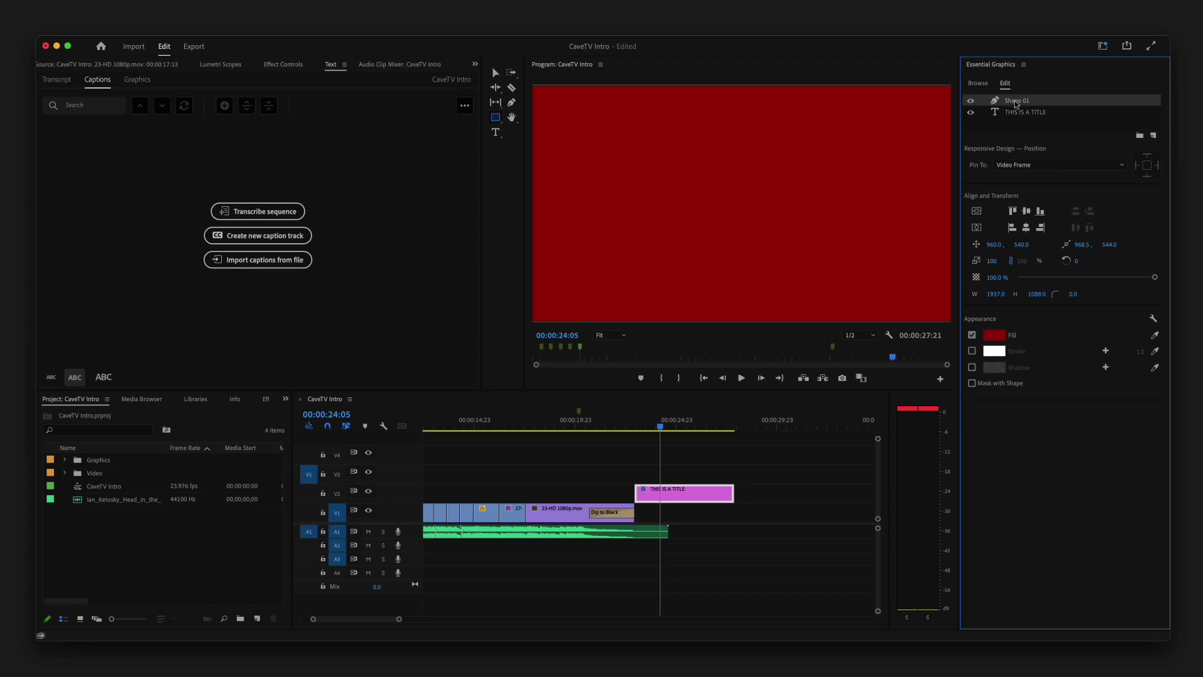
Place the red shape layer beneath the THIS IS A TITLE text layer and check the graphic at 00:00:23:23
left_click_drag(1016, 104, 1013, 117)
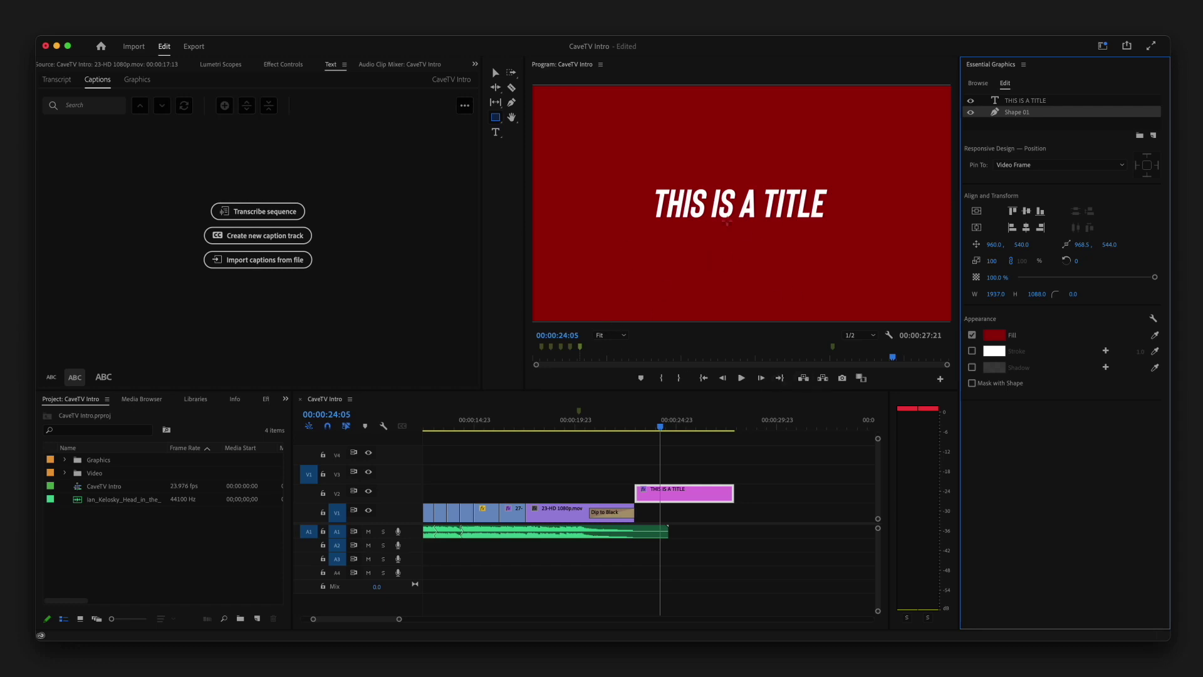
left_click_drag(660, 427, 656, 431)
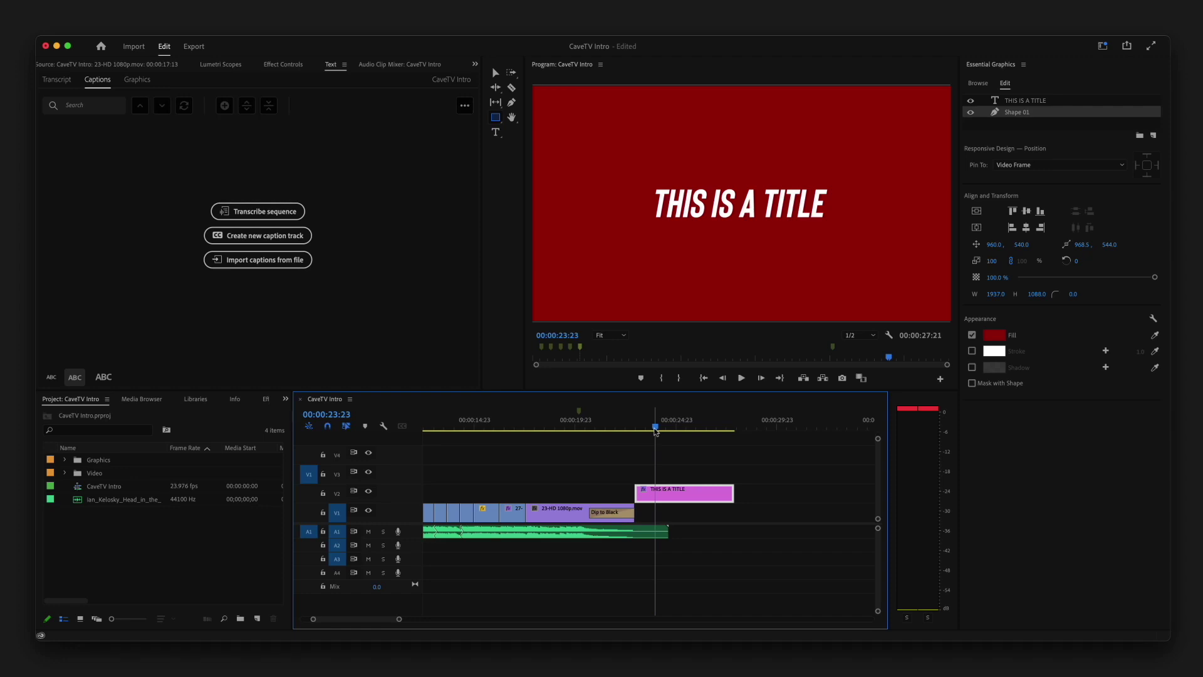
scroll(655, 431, "left", 1)
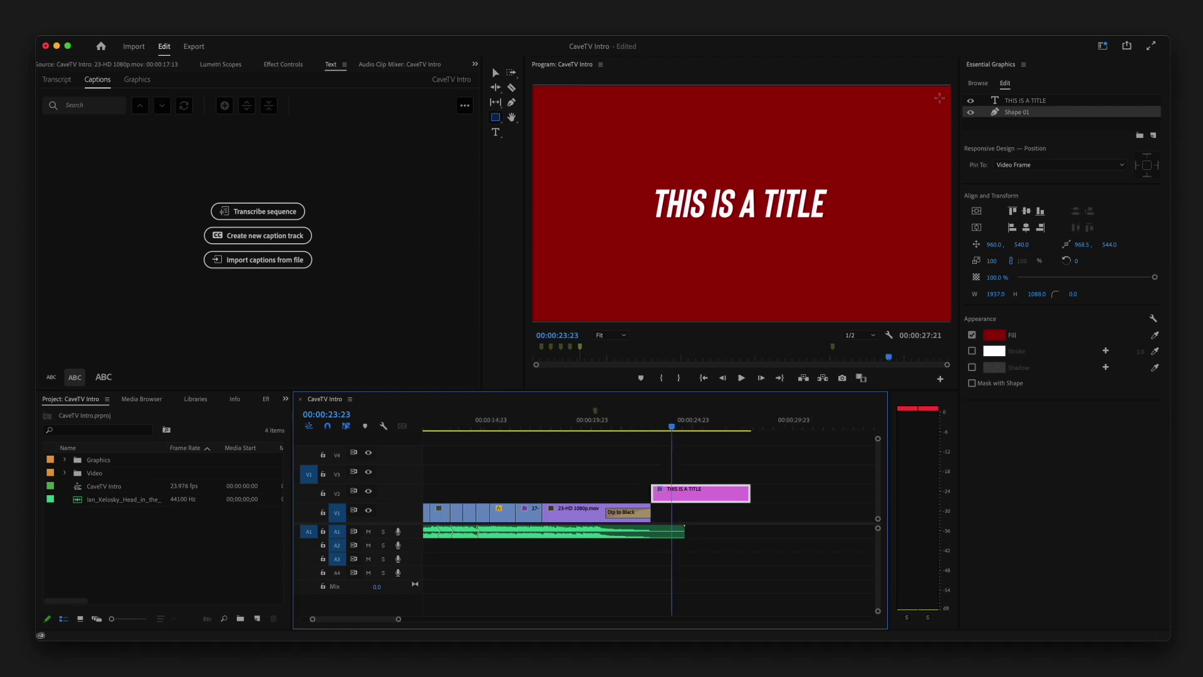
Browse the local graphics templates and place [Toko] Typography_Slide_01 on V2 at the start of the 23-HD 1080p.mov clip
left_click(977, 85)
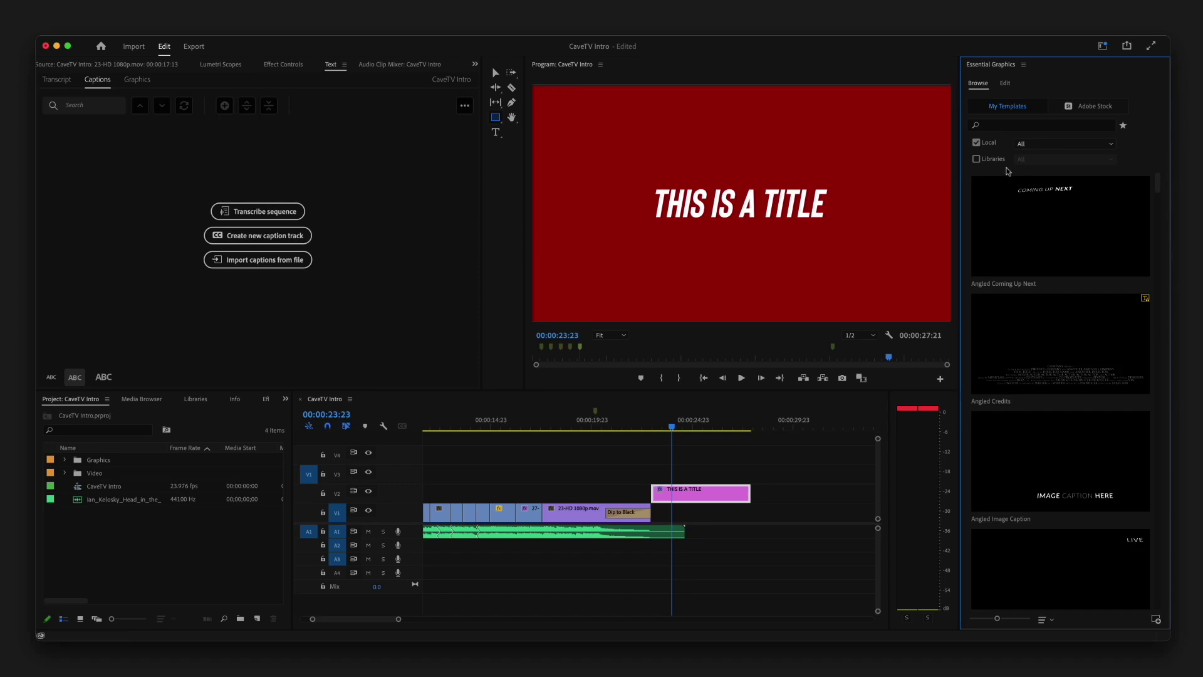
left_click(1031, 145)
left_click(1036, 146)
left_click(1031, 179)
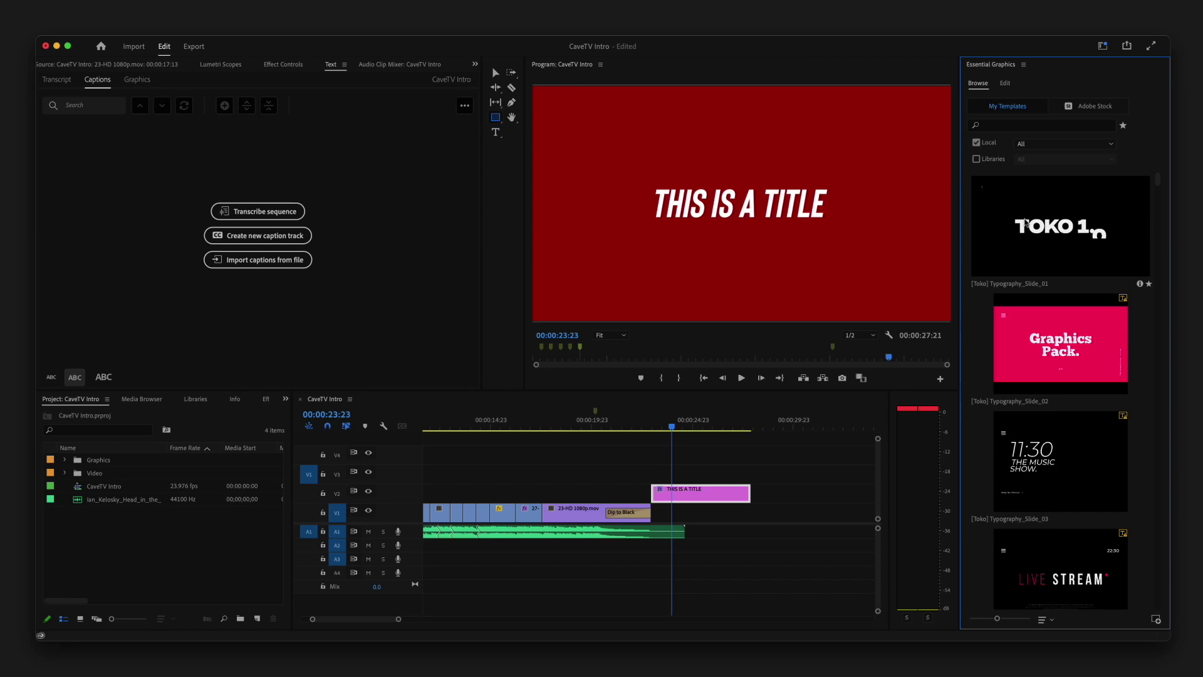
left_click_drag(1040, 234, 547, 493)
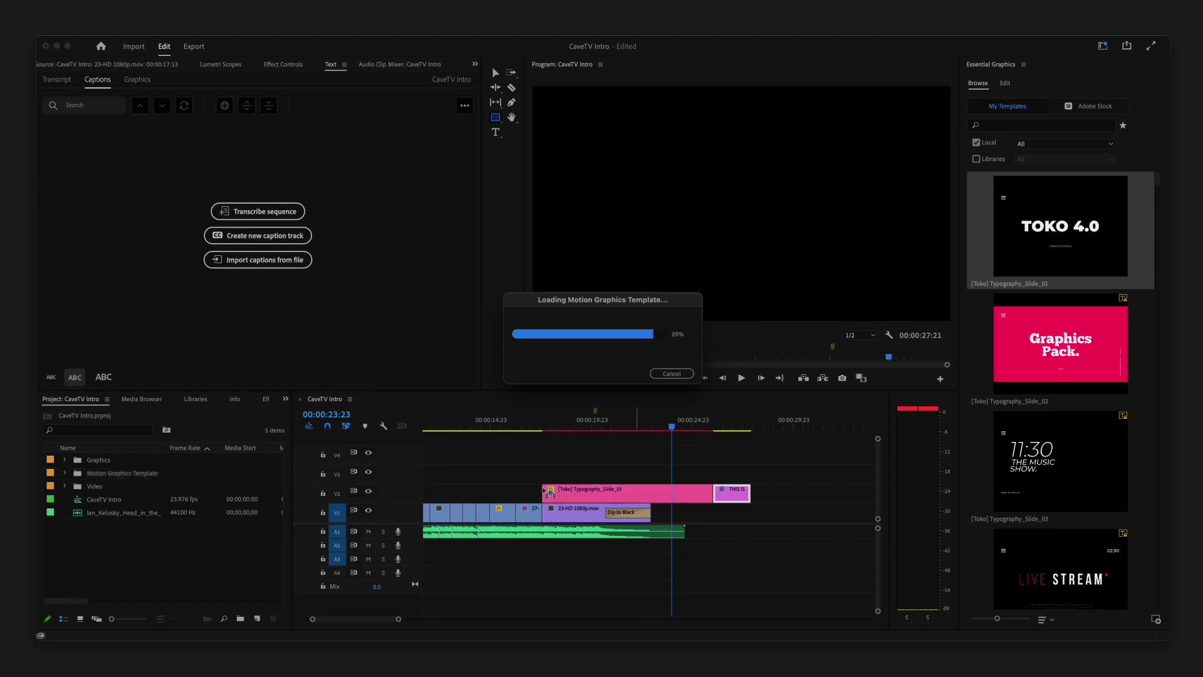
At 00:00:22:15, set the Toko template's scene width to 1769 and scene height to 1015
left_click_drag(672, 427, 645, 430)
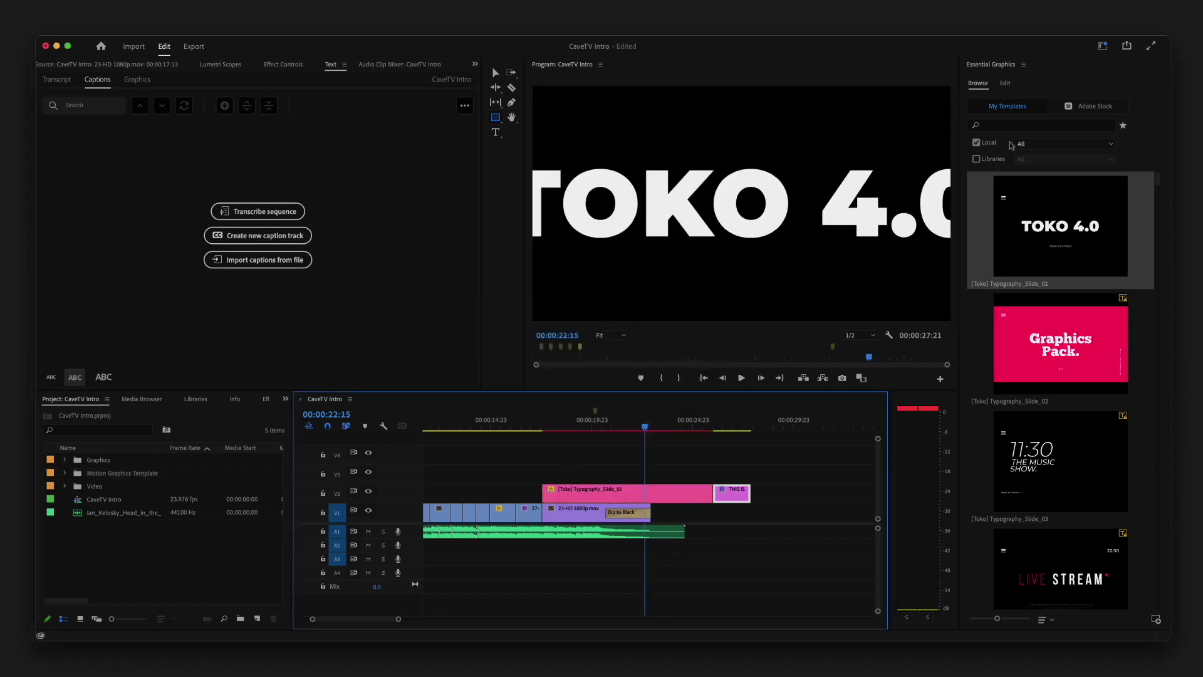
left_click(1005, 82)
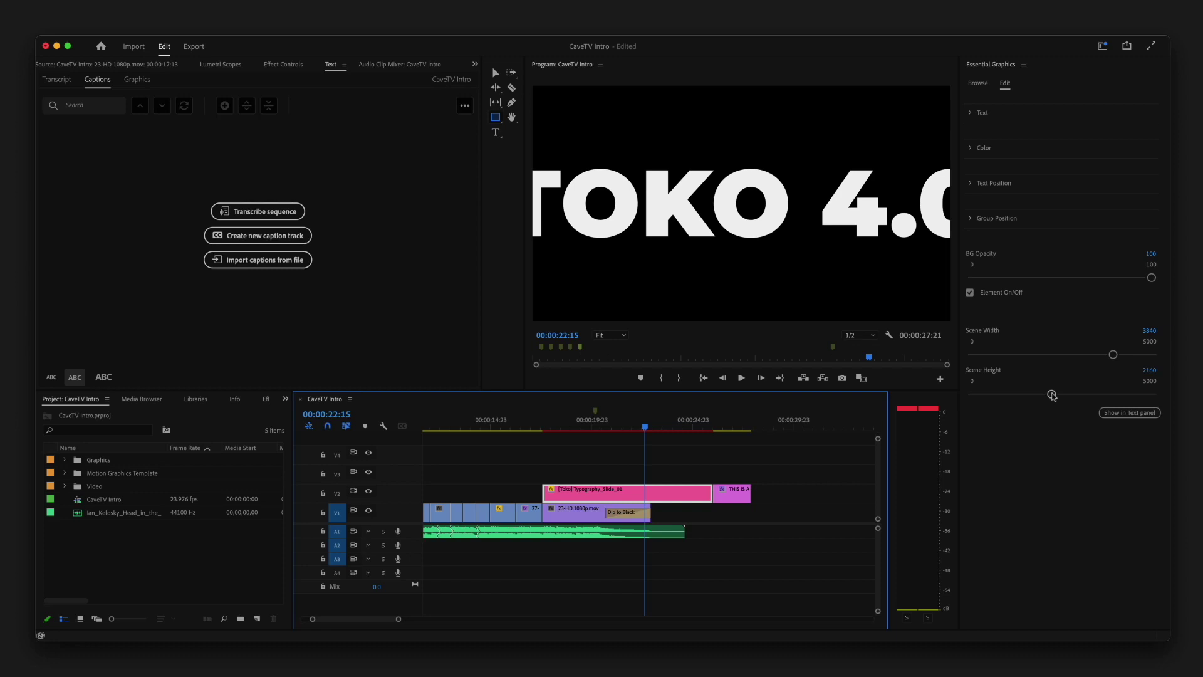
left_click_drag(1052, 395, 1009, 394)
Set the template's Text A to "CaveTV" and Text B to "American Fork High School"
left_click(971, 112)
left_click(1003, 144)
type("CaveTV")
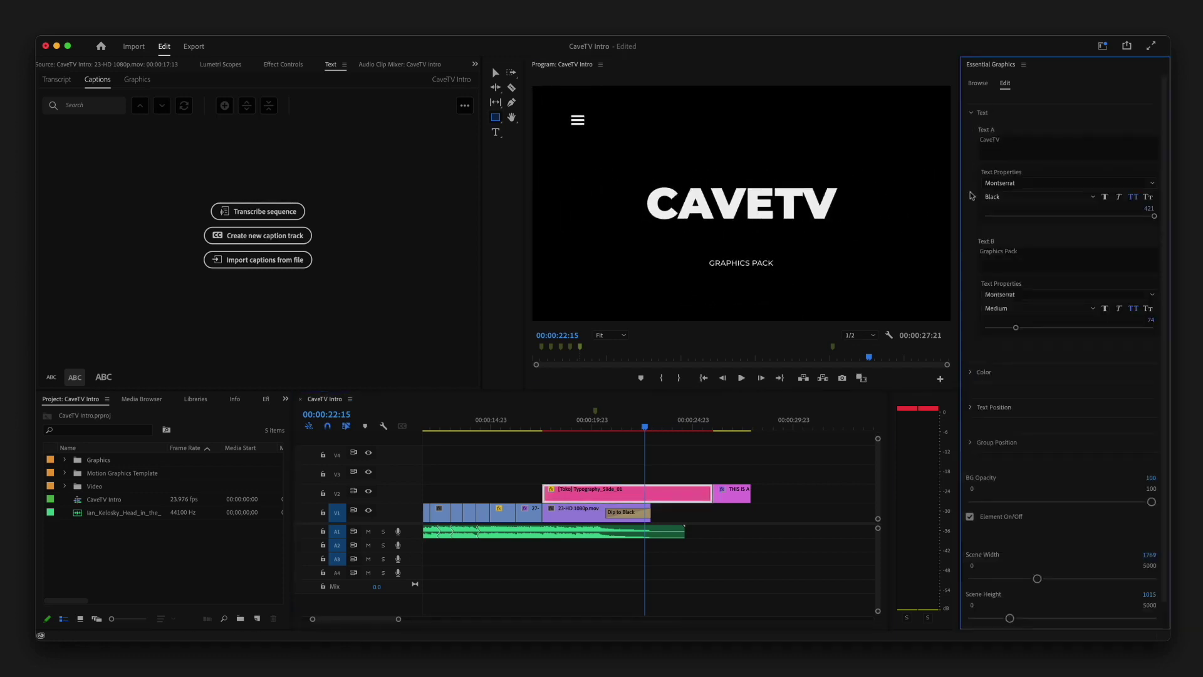
type("American Fork High School")
Format Text A of the template in Bison Bold Italic at size 786
left_click(990, 183)
type("bison")
left_click(1028, 300)
left_click_drag(1149, 208, 1191, 208)
Set the template's background opacity to 0, turn its extra element off, and check the title over the footage at 00:00:19:00
left_click_drag(1152, 502, 974, 502)
left_click(971, 517)
left_click(572, 425)
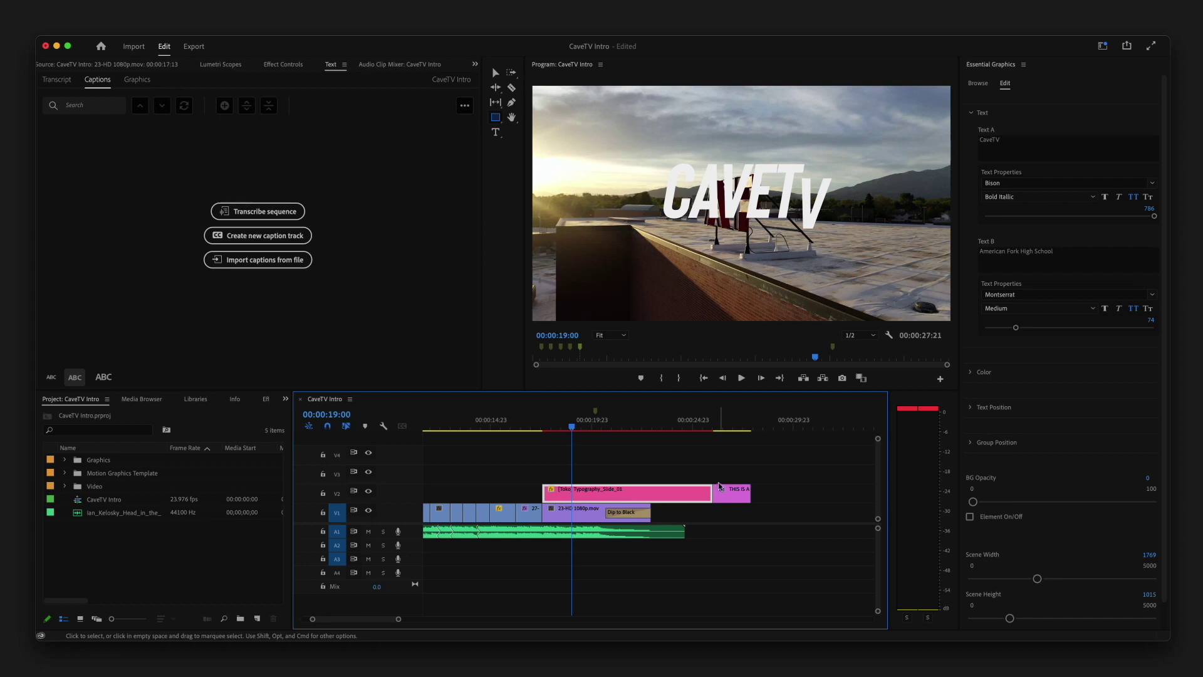